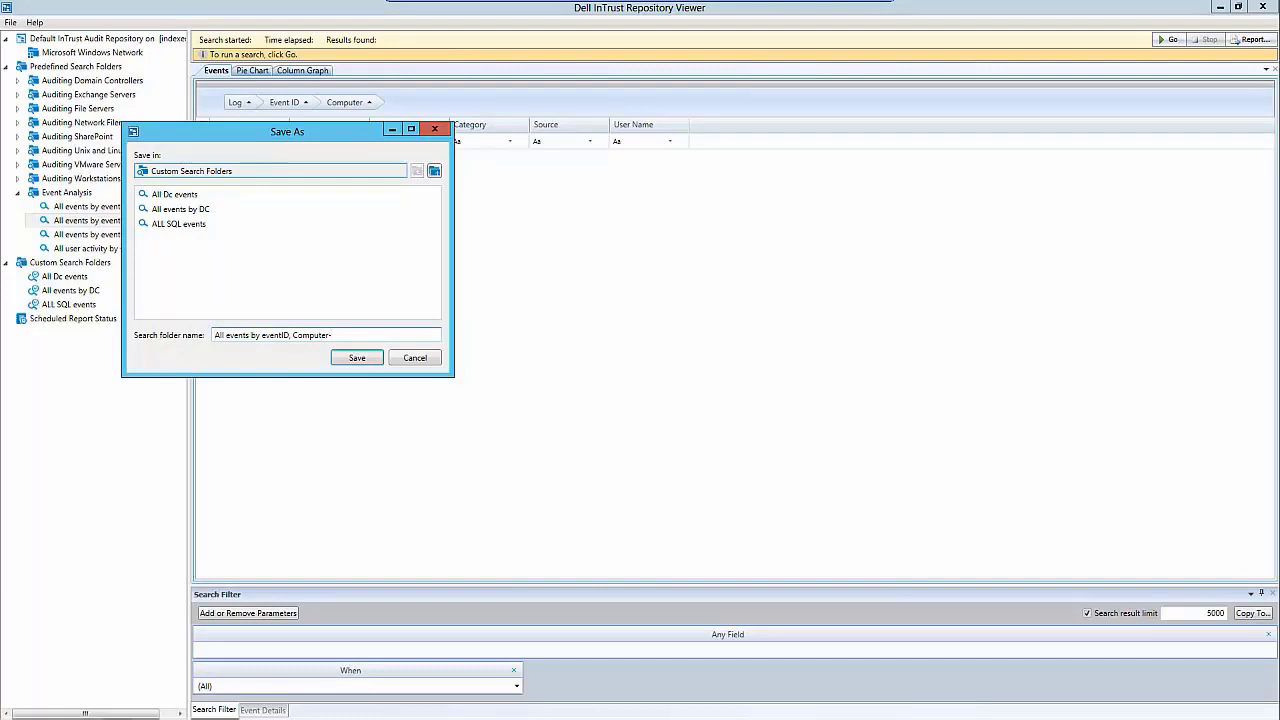
# Save the search in Custom Search Folders as "All events by eventID, Computer-Domain"
pyautogui.write('Domain')
pyautogui.click(374, 362)
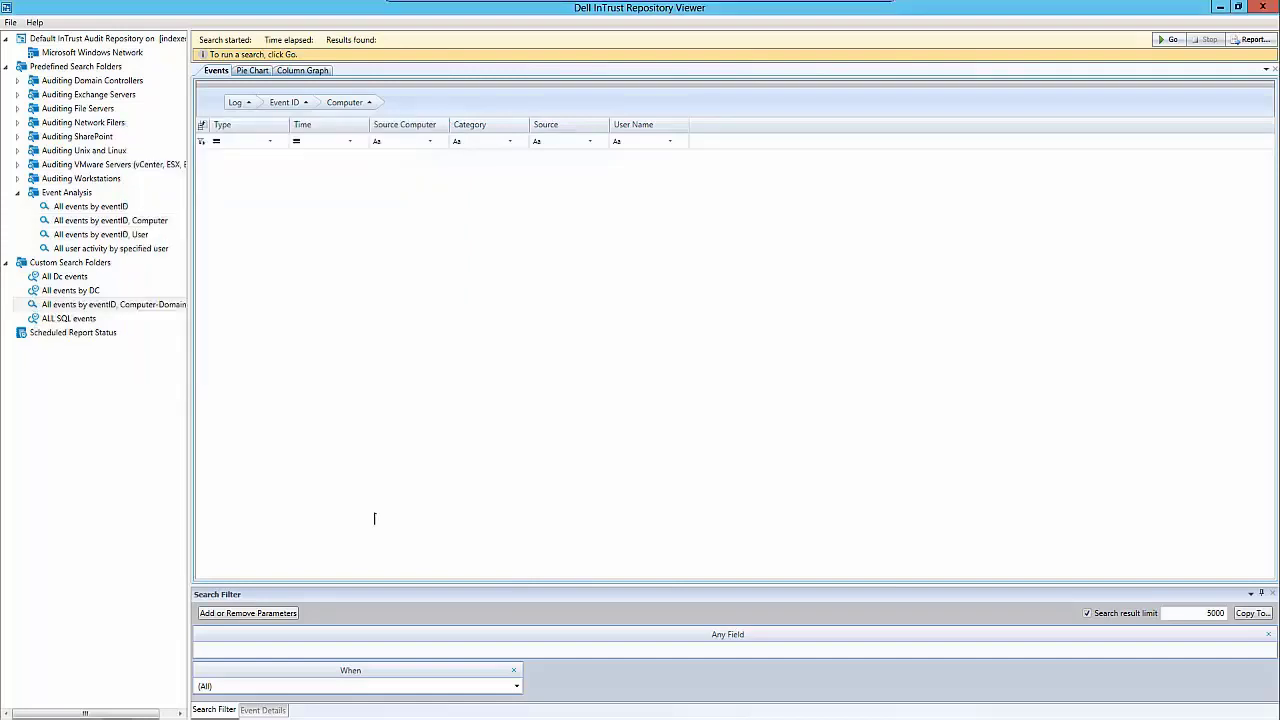
# Add the Where parameter to the search filter and review the available Primary filter parameters
pyautogui.click(233, 616)
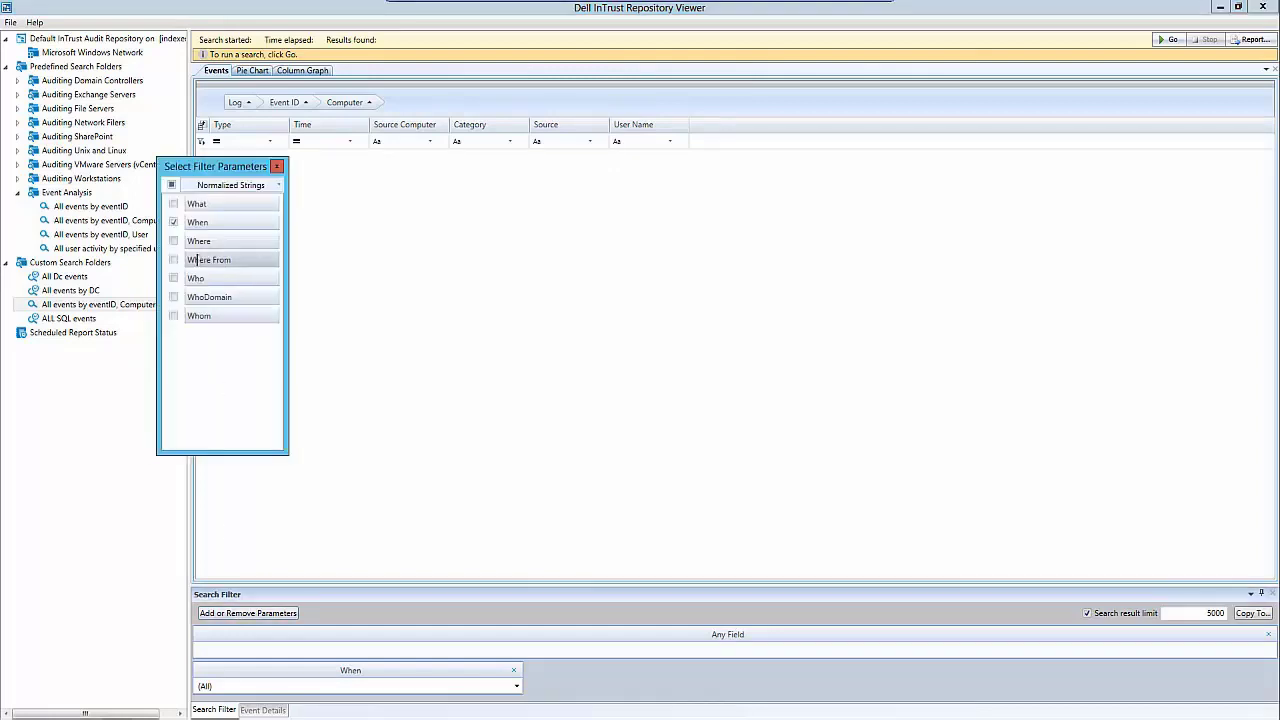
pyautogui.click(174, 241)
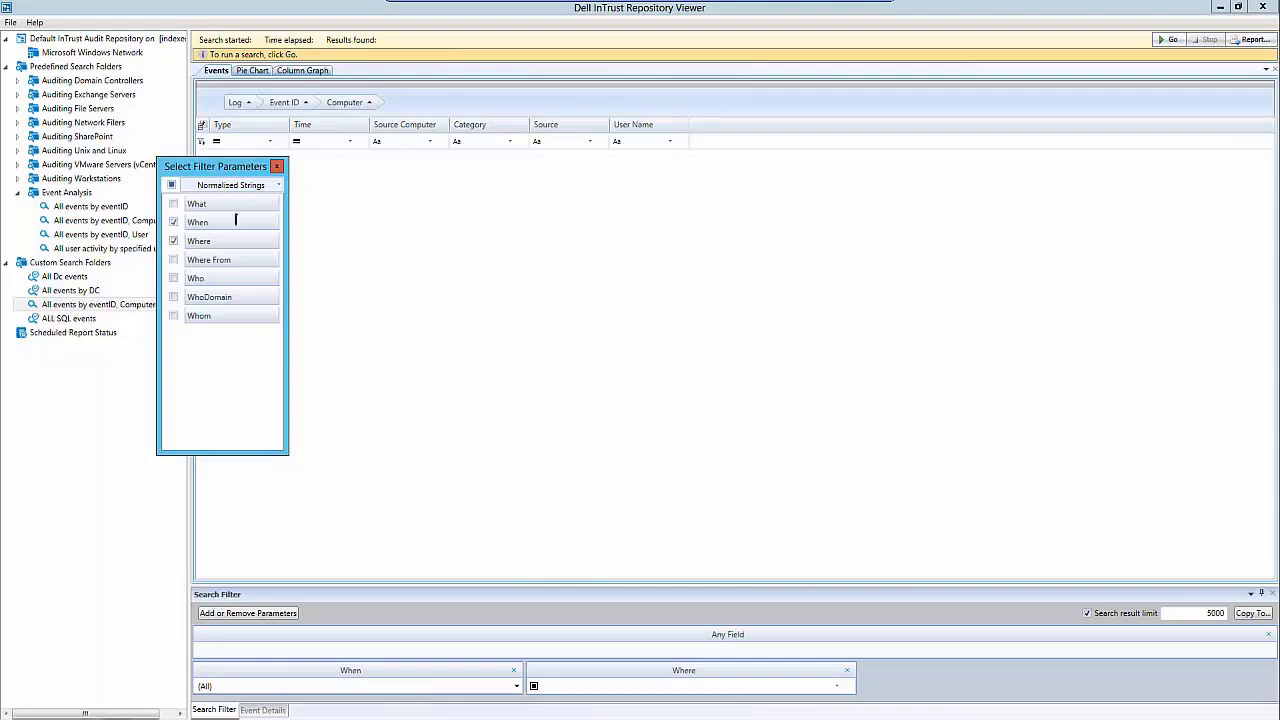
pyautogui.click(281, 186)
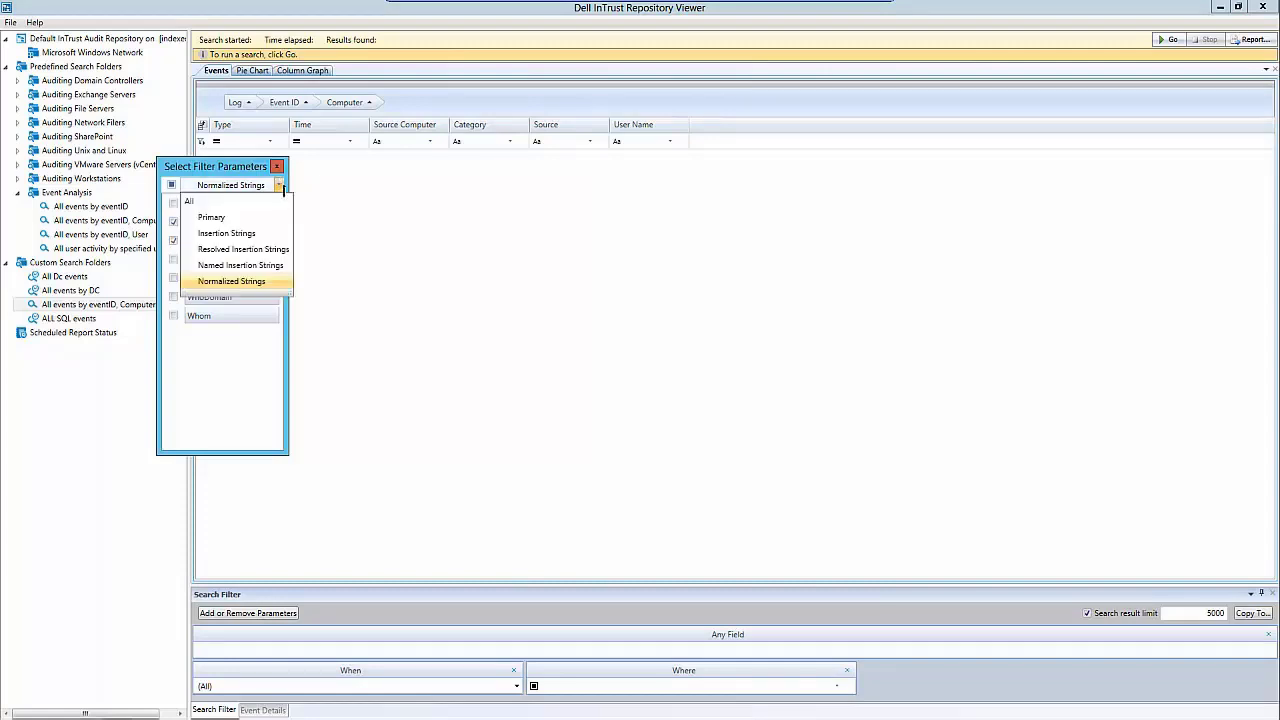
pyautogui.click(233, 218)
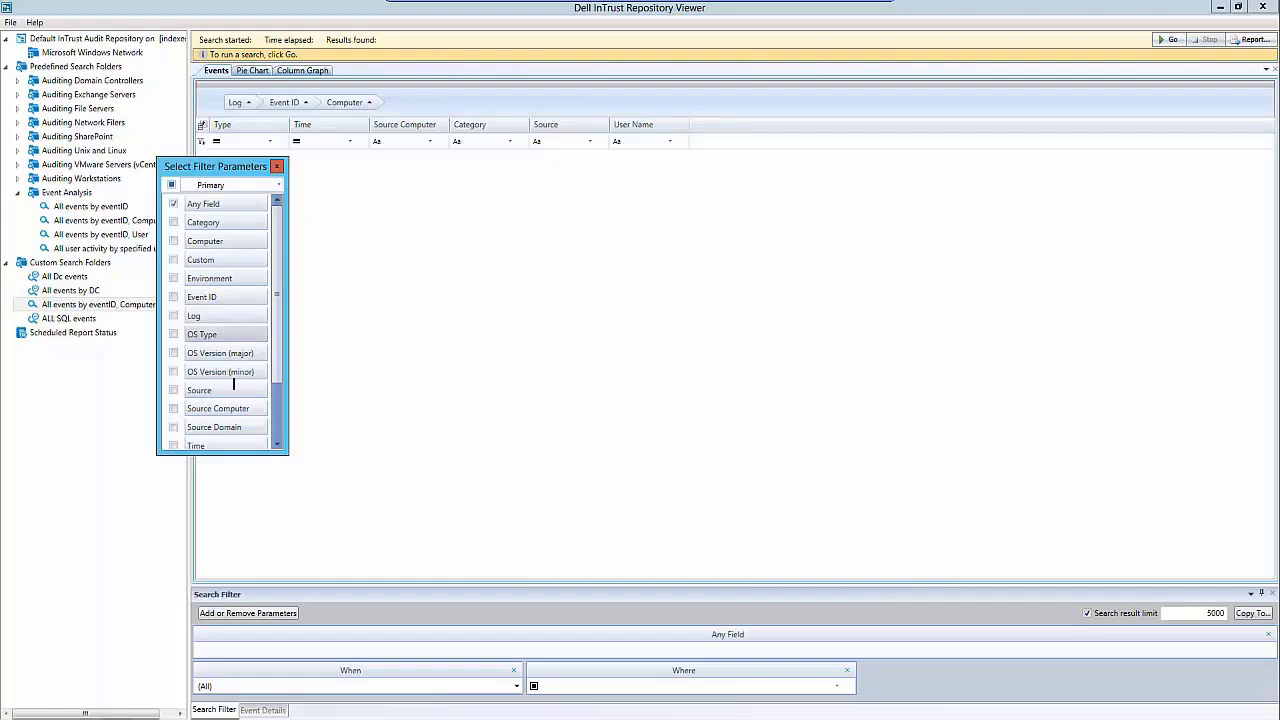
pyautogui.scroll(-2, 276, 430)
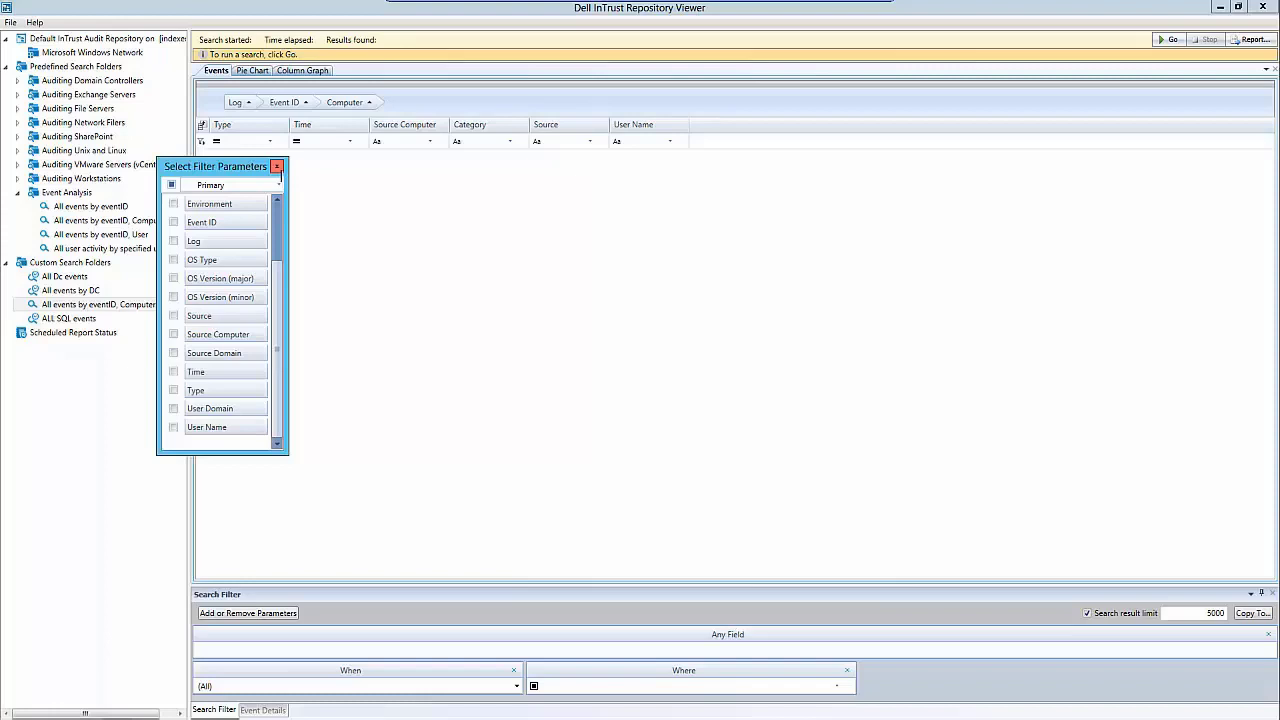
pyautogui.click(277, 167)
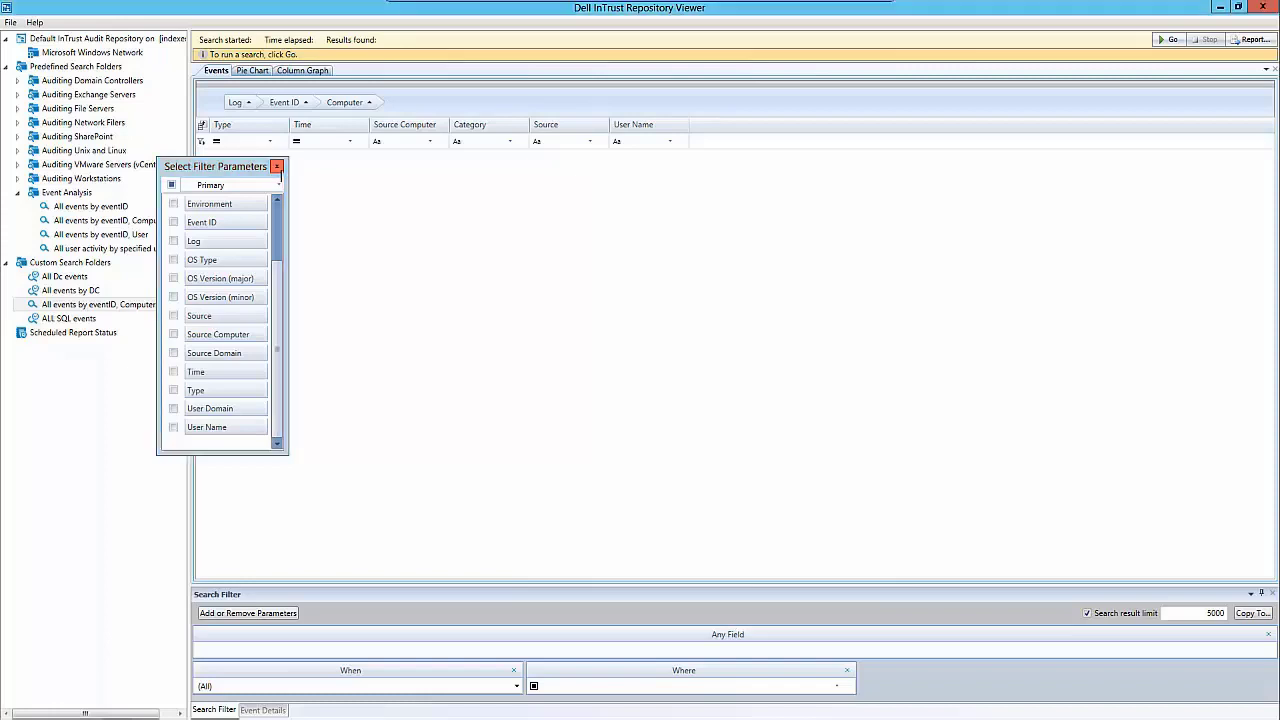
# Filter the search to DC1 in the Where parameter and run it
pyautogui.click(587, 688)
pyautogui.write('DC1')
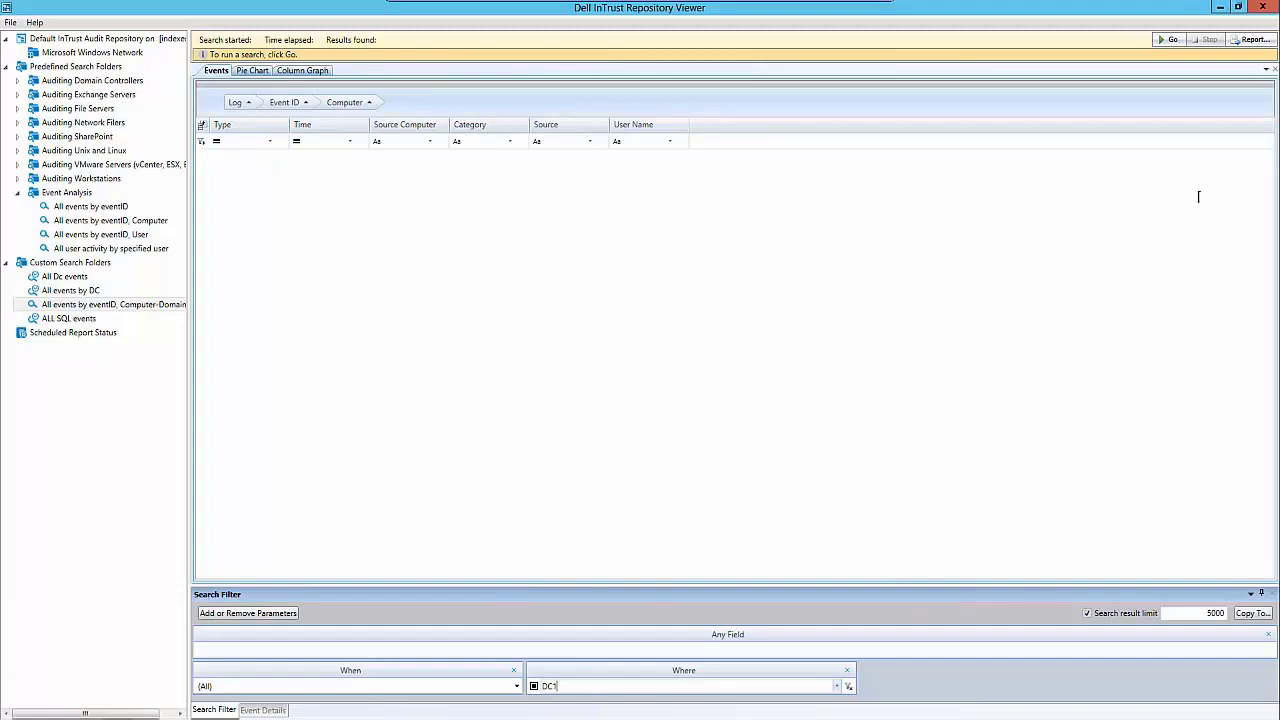
pyautogui.click(1170, 44)
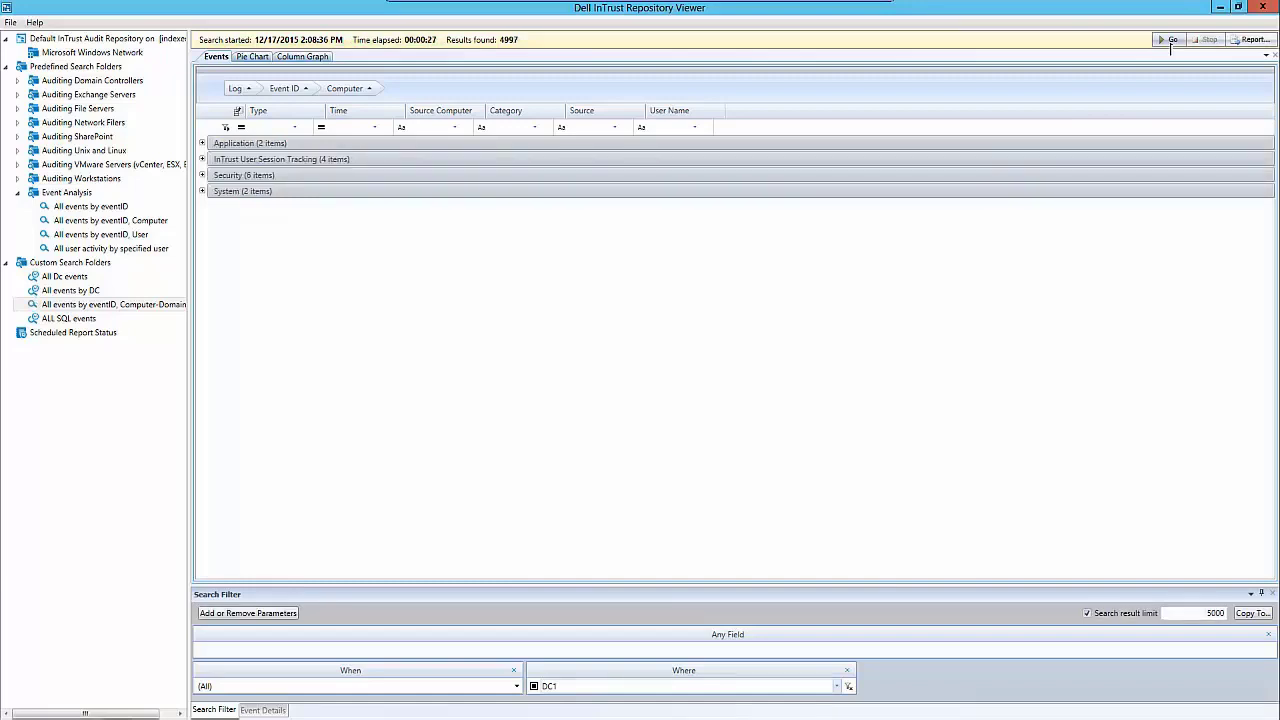
# Expand the Application, InTrust User Session Tracking, Security and System result groups to examine their event IDs
pyautogui.click(1177, 614)
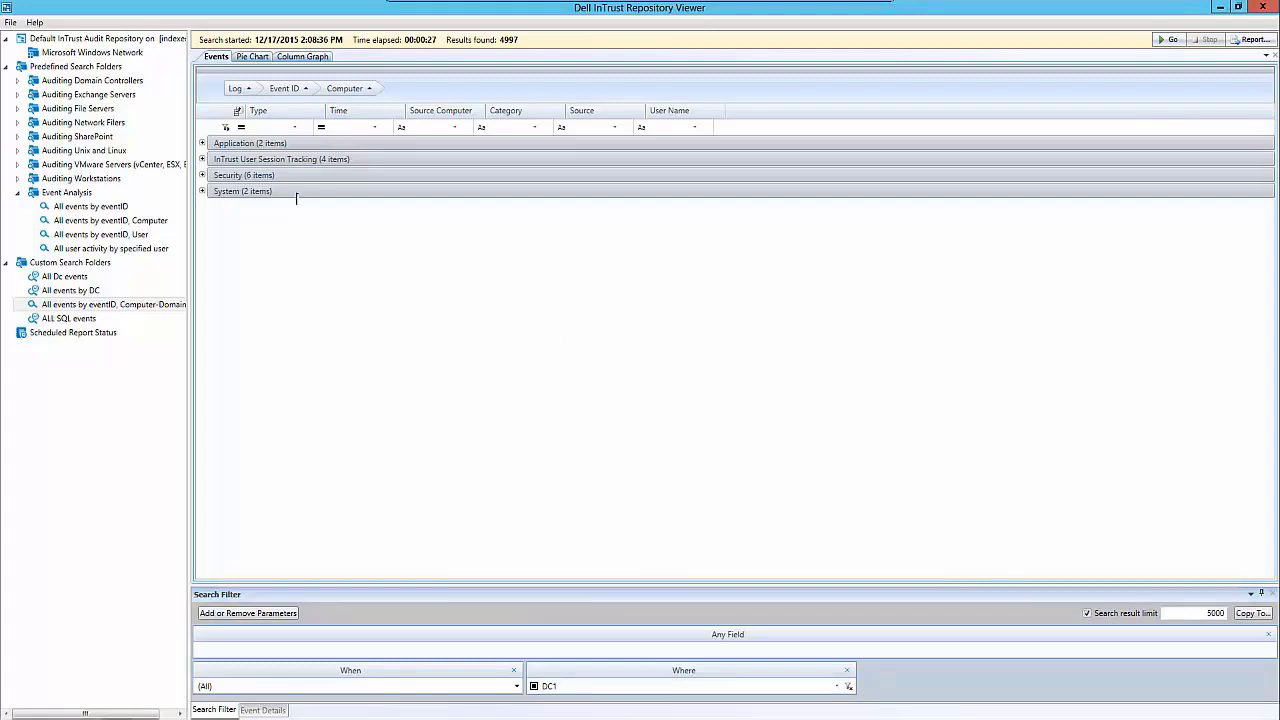
pyautogui.click(203, 144)
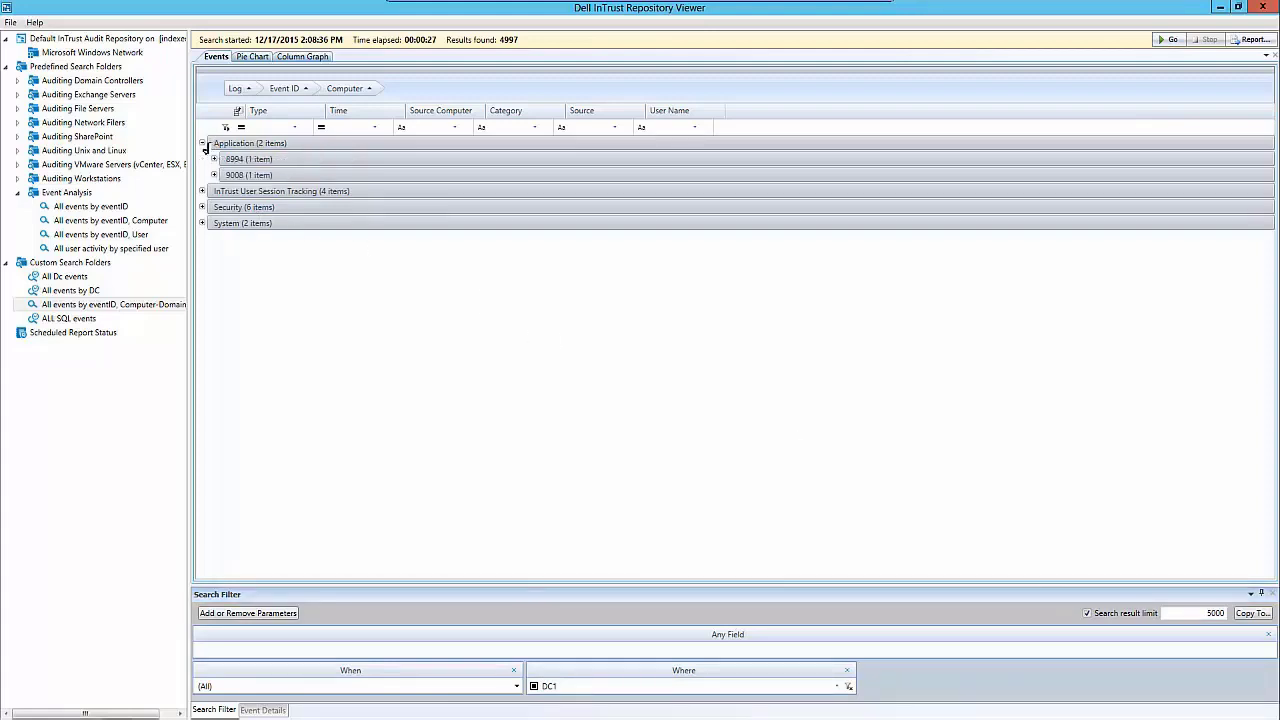
pyautogui.click(202, 191)
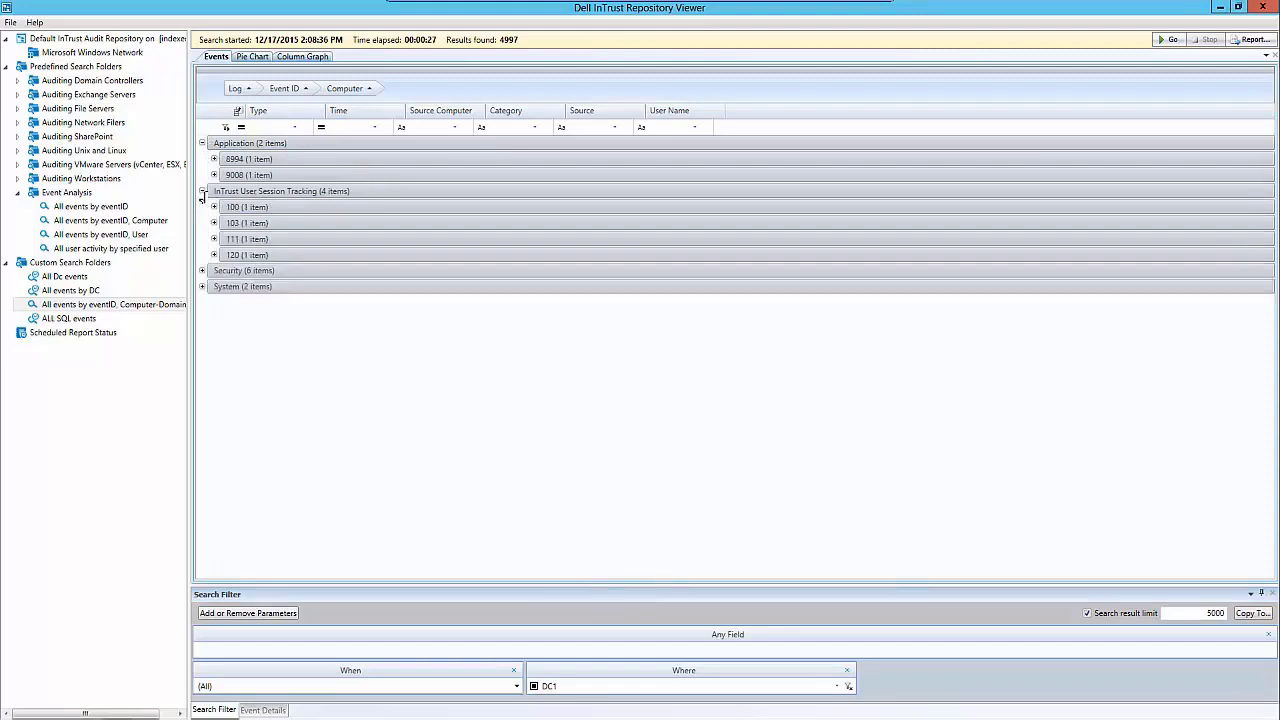
pyautogui.click(203, 271)
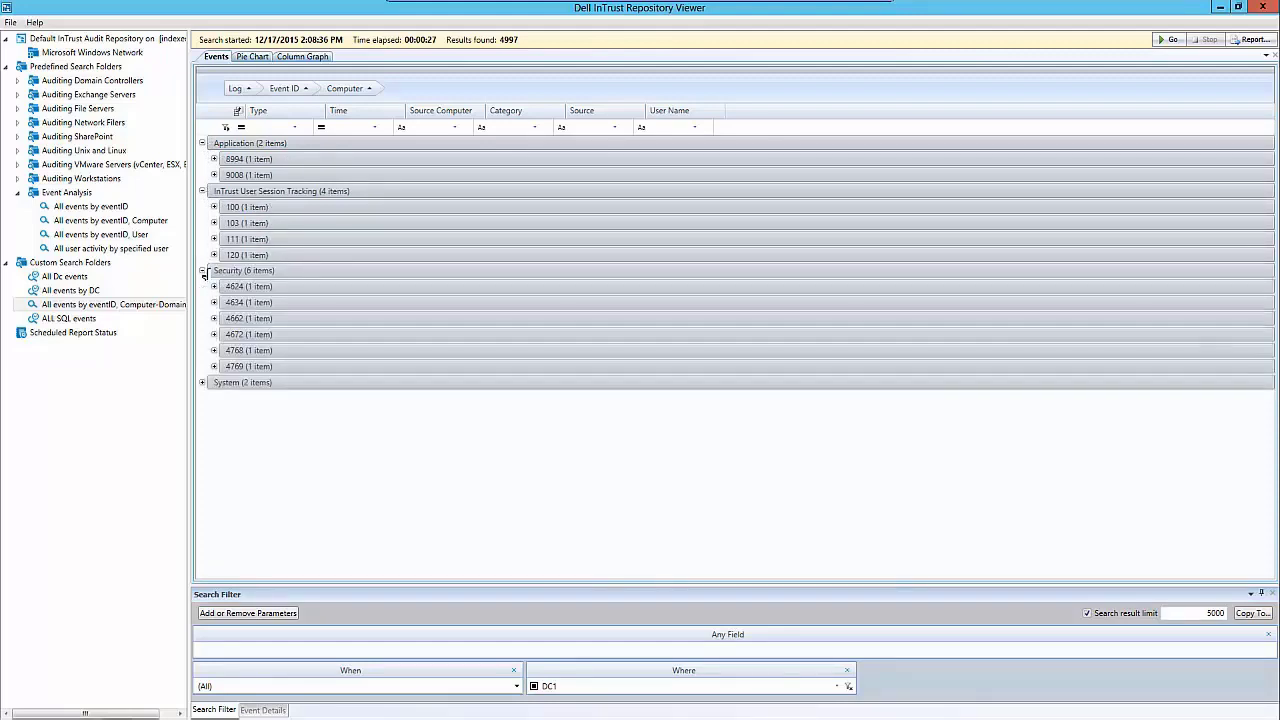
pyautogui.click(202, 383)
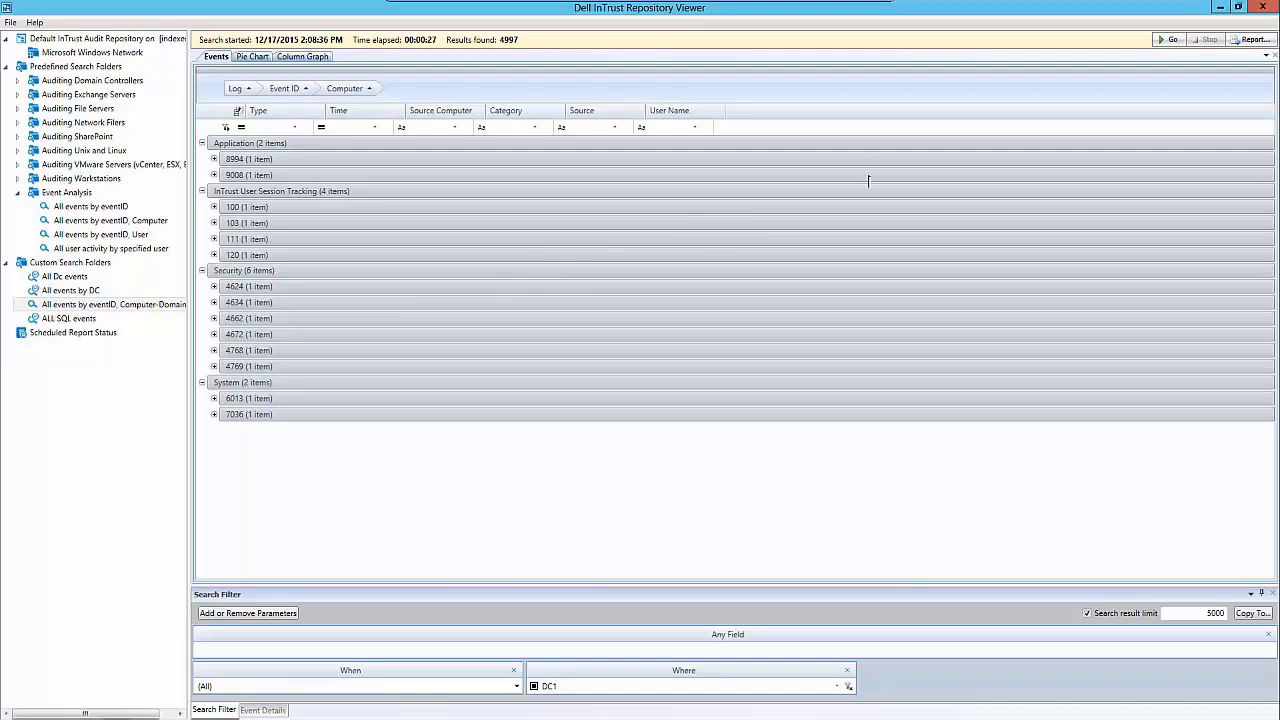
# Start scheduling a report from this search, accepting a time range of the last 7 days
pyautogui.click(1248, 42)
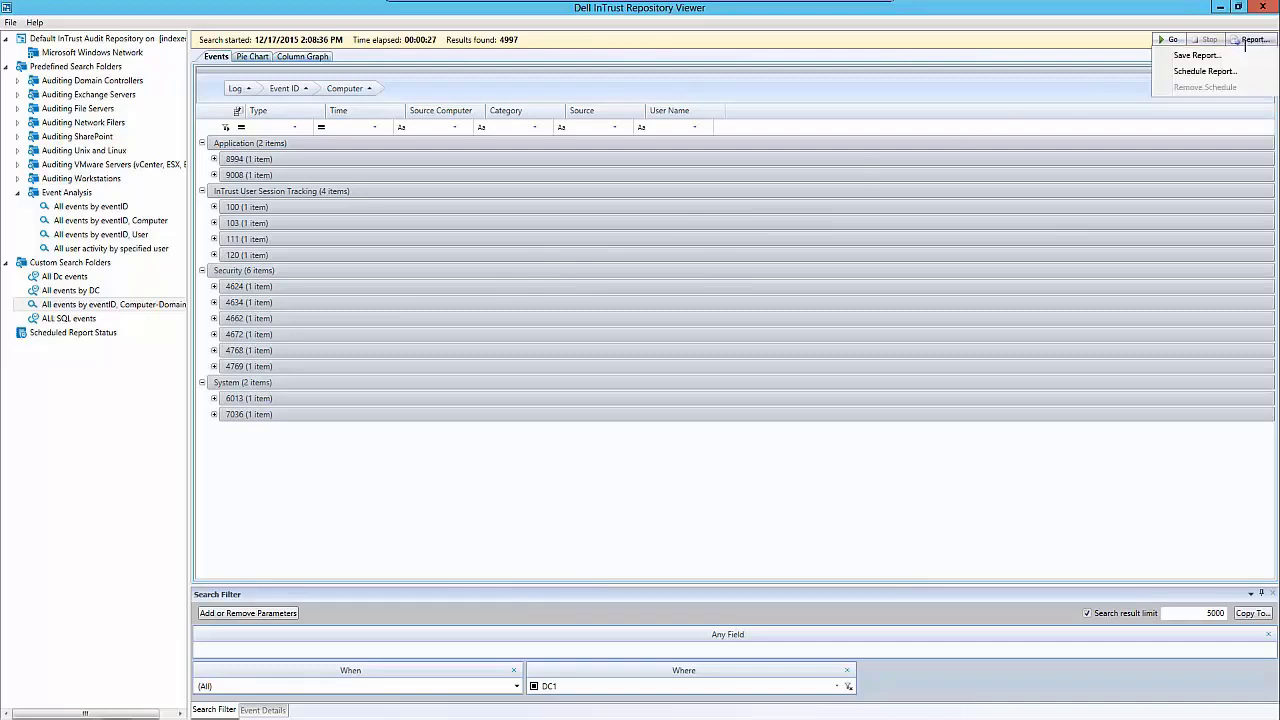
pyautogui.click(1191, 72)
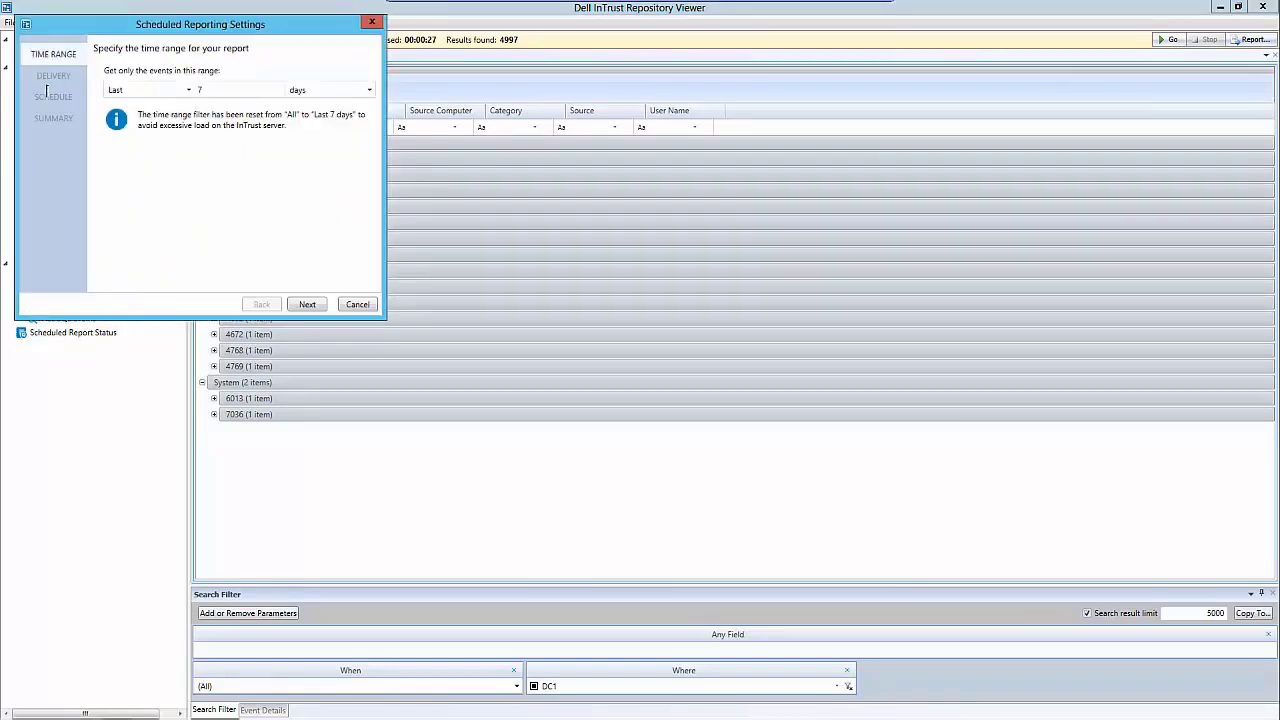
pyautogui.click(307, 305)
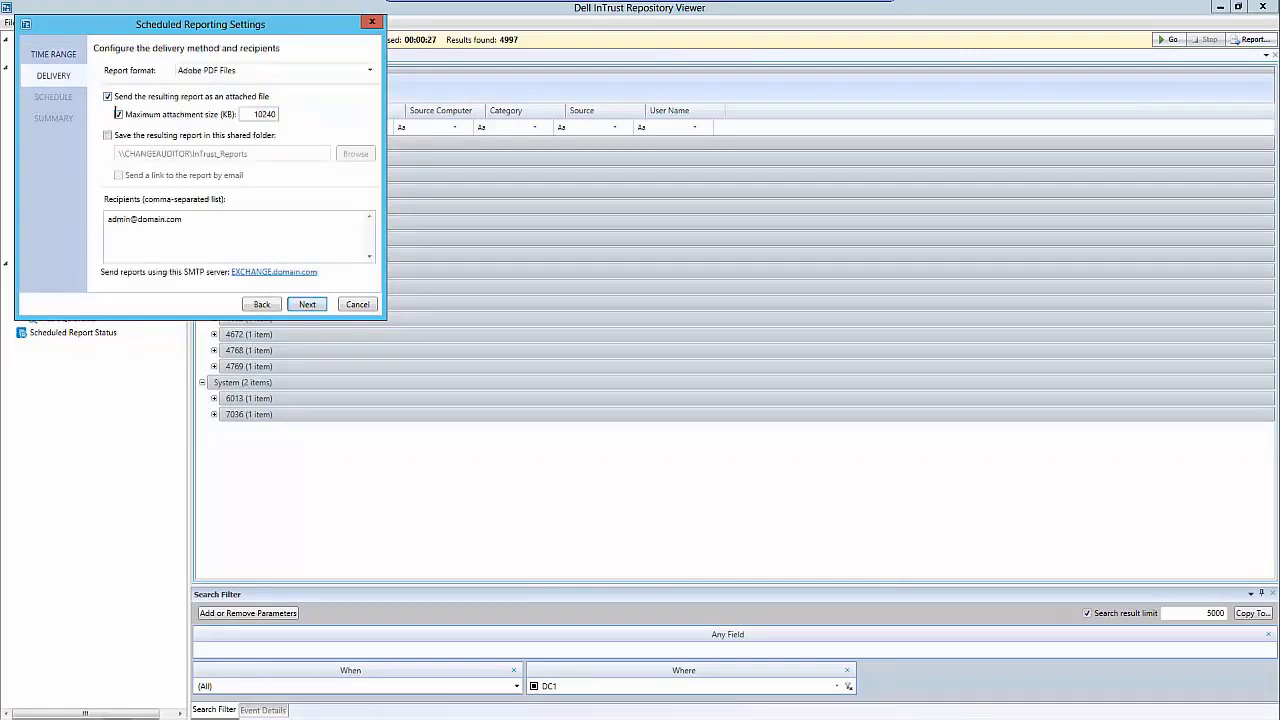
# Turn off sending the report as an attachment and save it in the shared folder \\CHANGEAUDITOR\InTrust_Reports instead
pyautogui.click(112, 99)
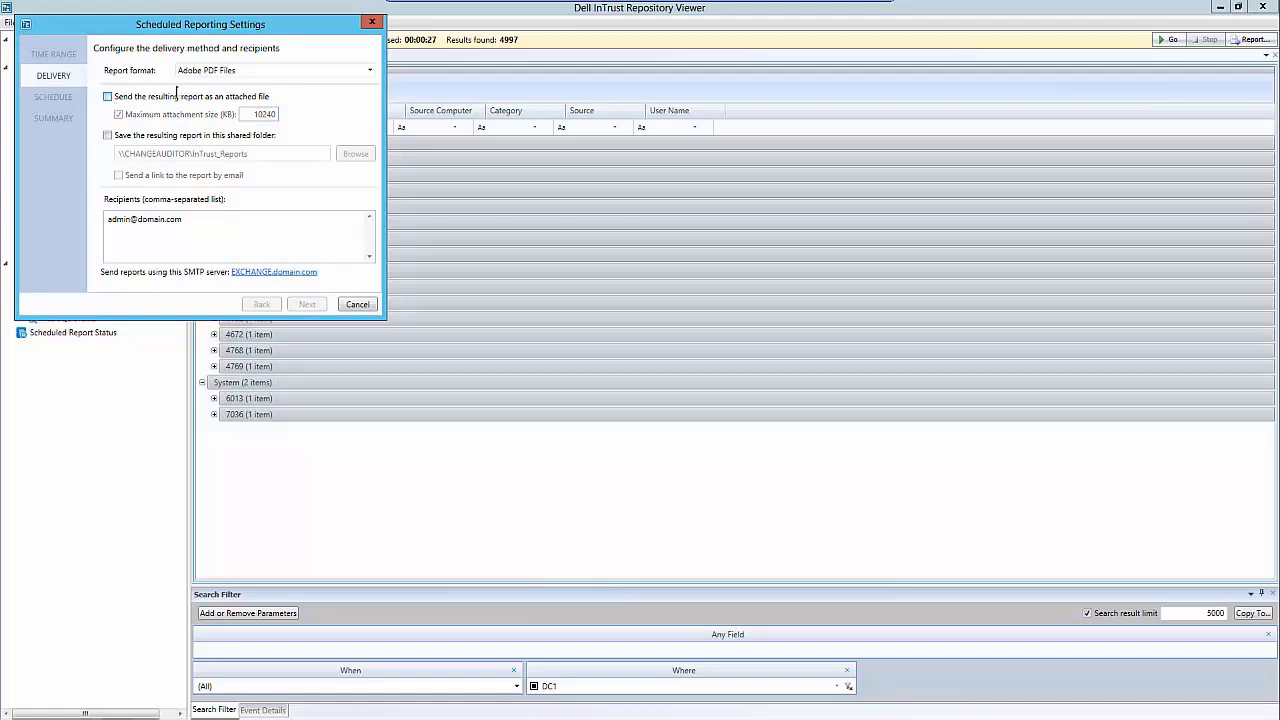
pyautogui.click(108, 135)
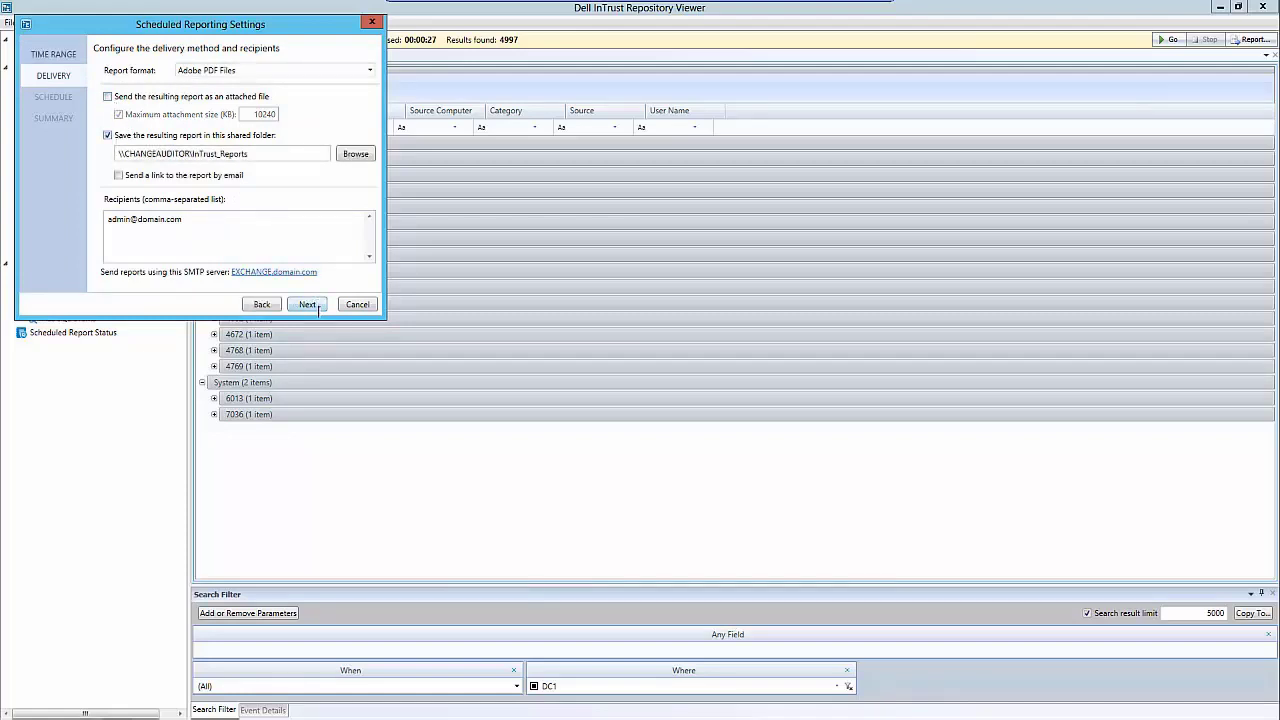
pyautogui.click(318, 309)
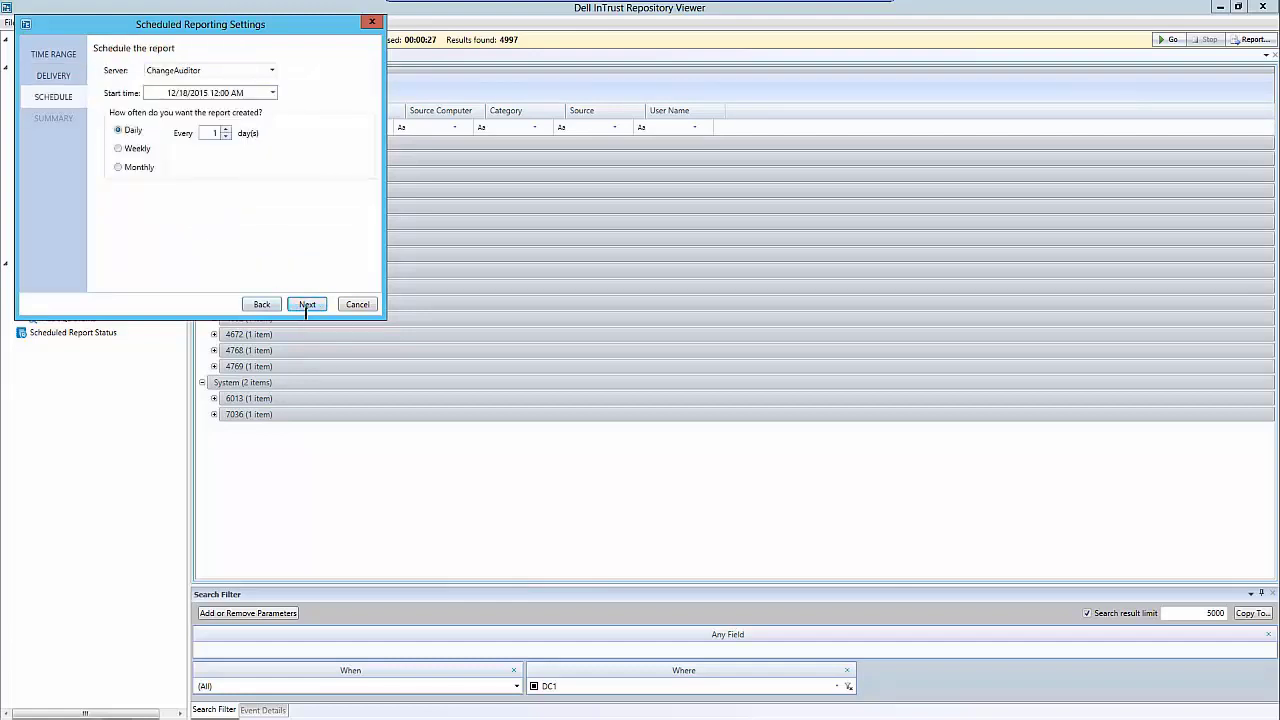
# Accept the daily schedule starting 12/18/2015 12:00 AM and set the report to run immediately on completion
pyautogui.click(306, 305)
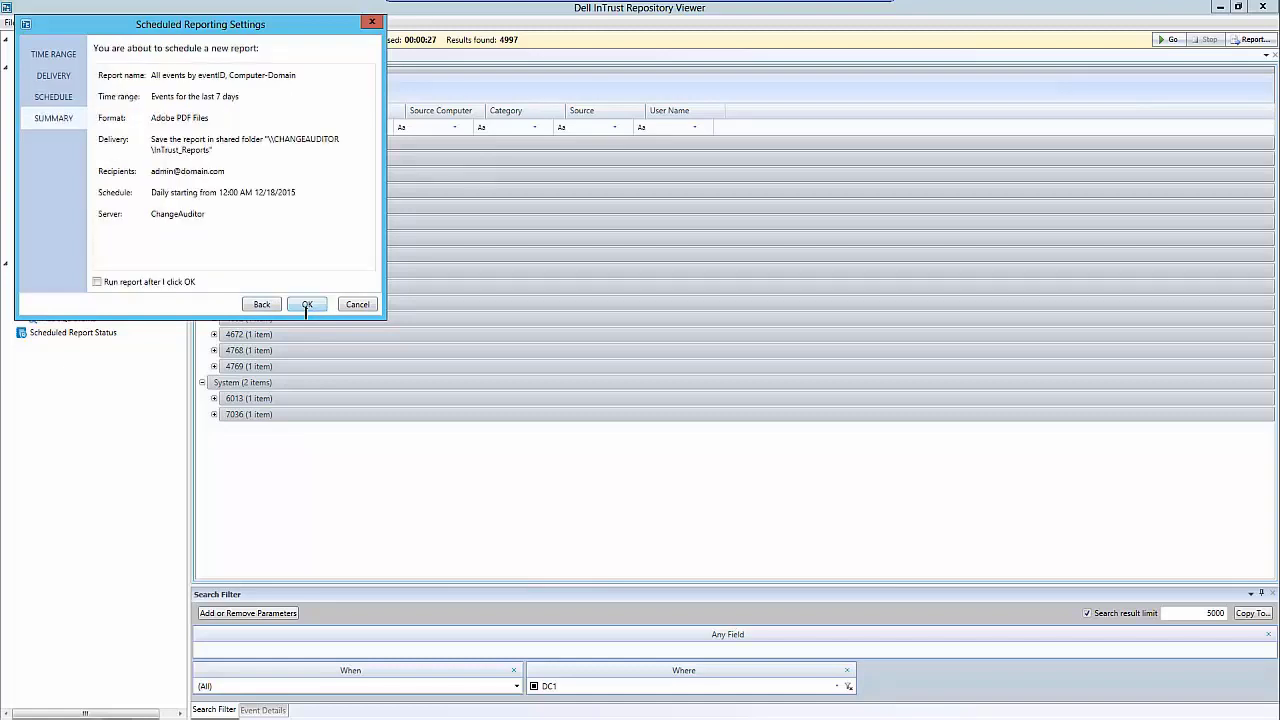
pyautogui.click(186, 285)
# Return to the delivery settings and copy the shared folder path for the report
pyautogui.click(262, 305)
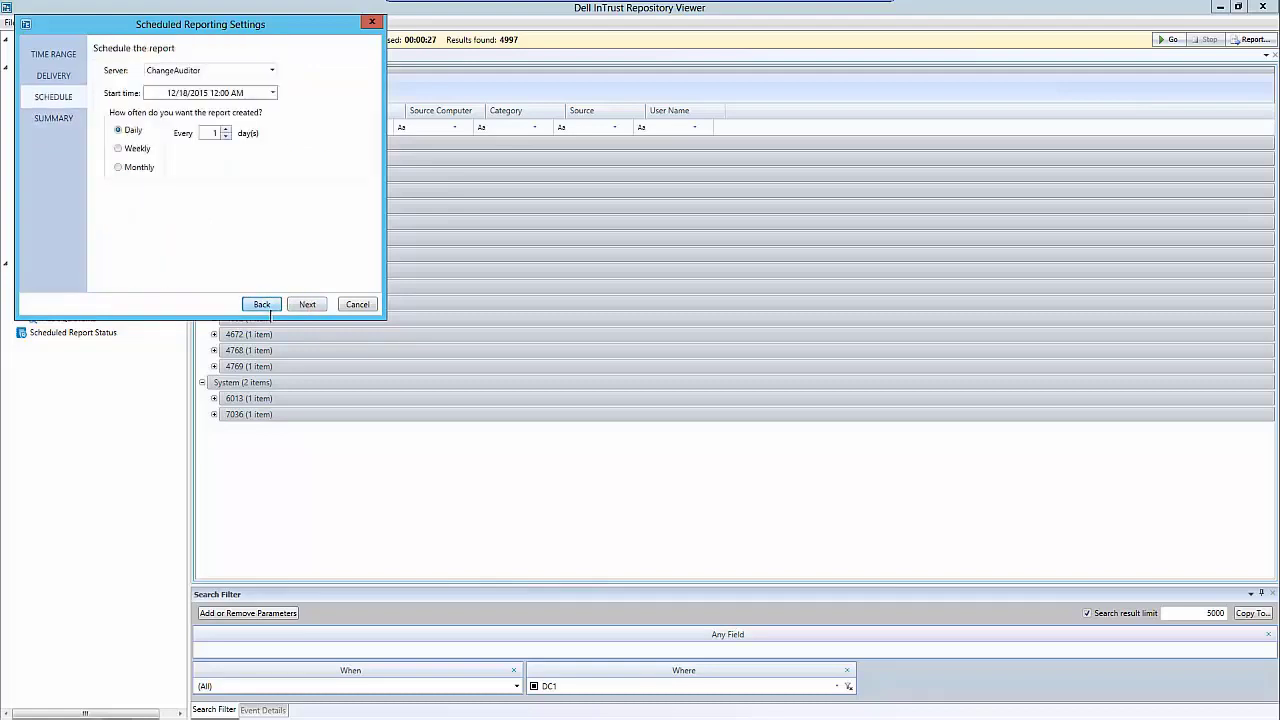
pyautogui.click(268, 308)
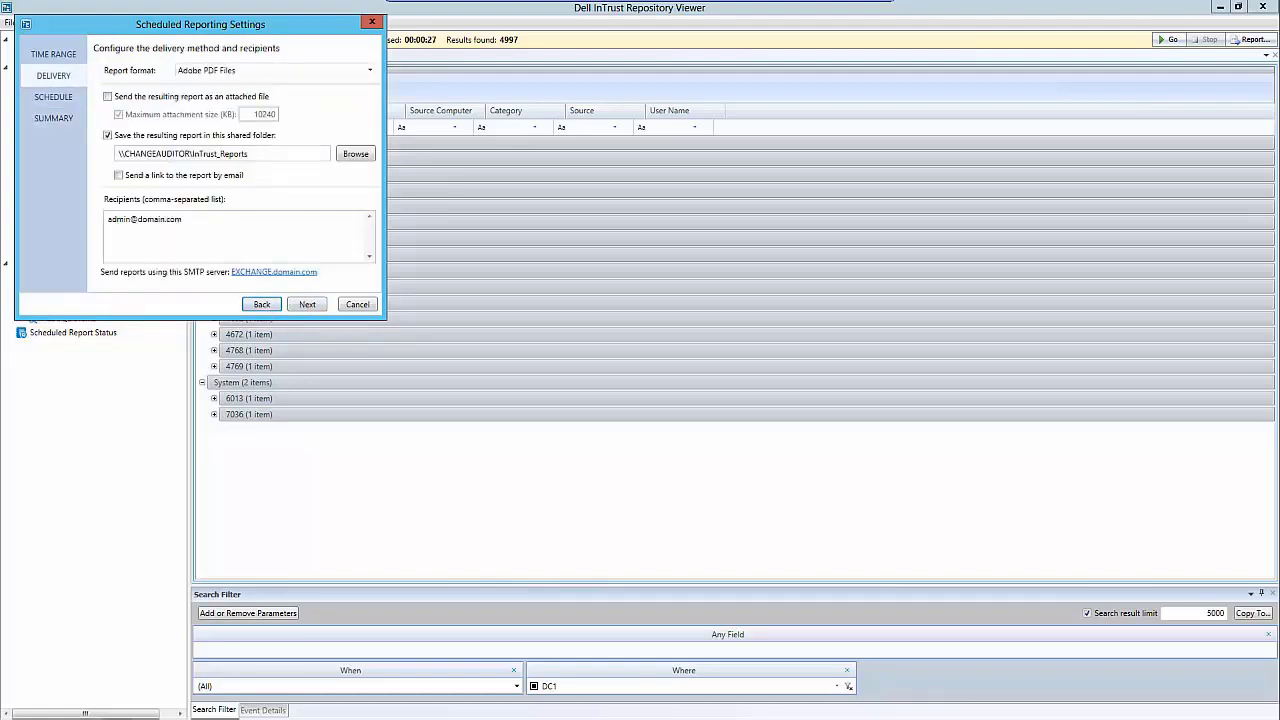
pyautogui.click(247, 153)
pyautogui.moveTo(247, 154); pyautogui.dragTo(118, 154)
pyautogui.hotkey('ctrl', 'c')
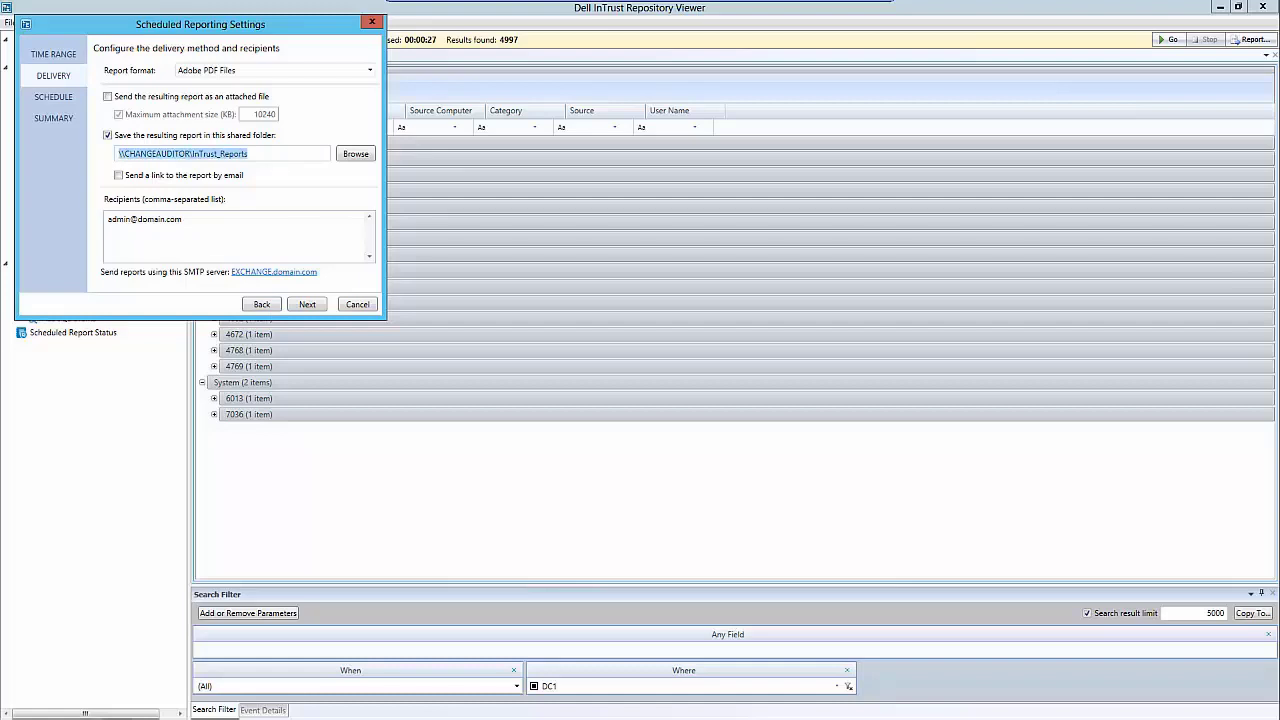
# Go through the remaining scheduling pages and confirm the new scheduled report
pyautogui.click(320, 305)
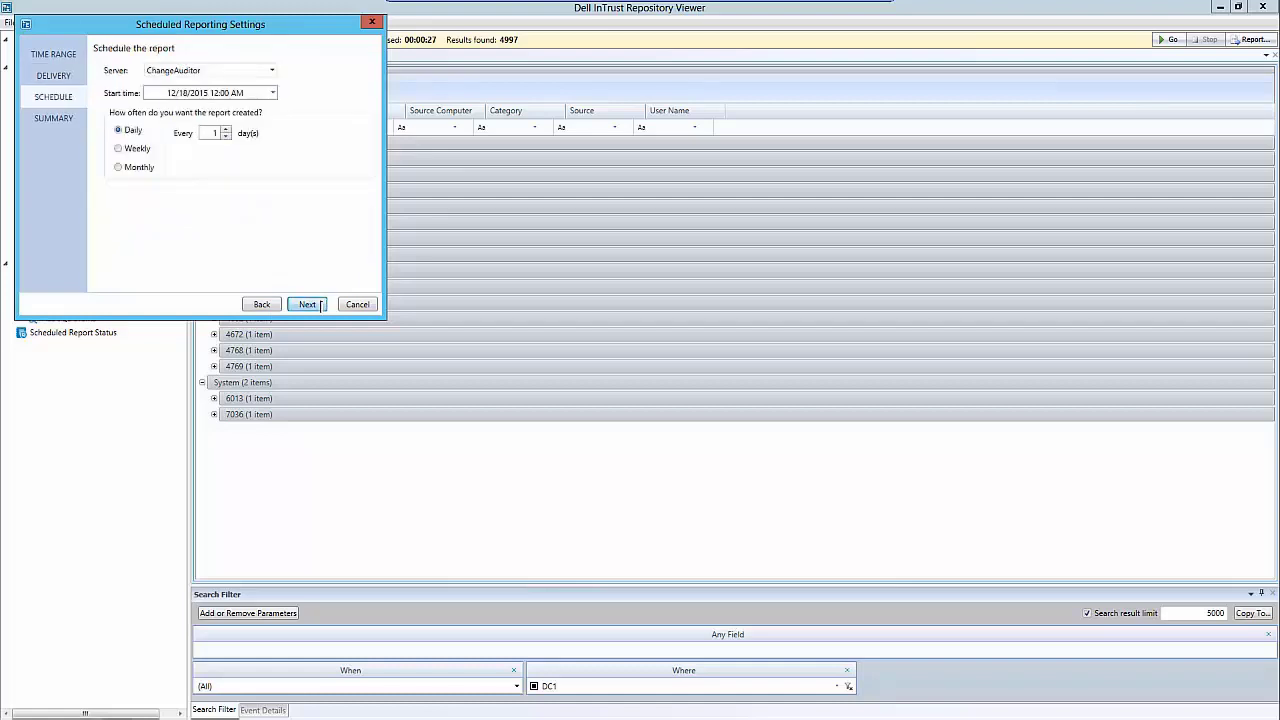
pyautogui.click(320, 305)
pyautogui.click(307, 304)
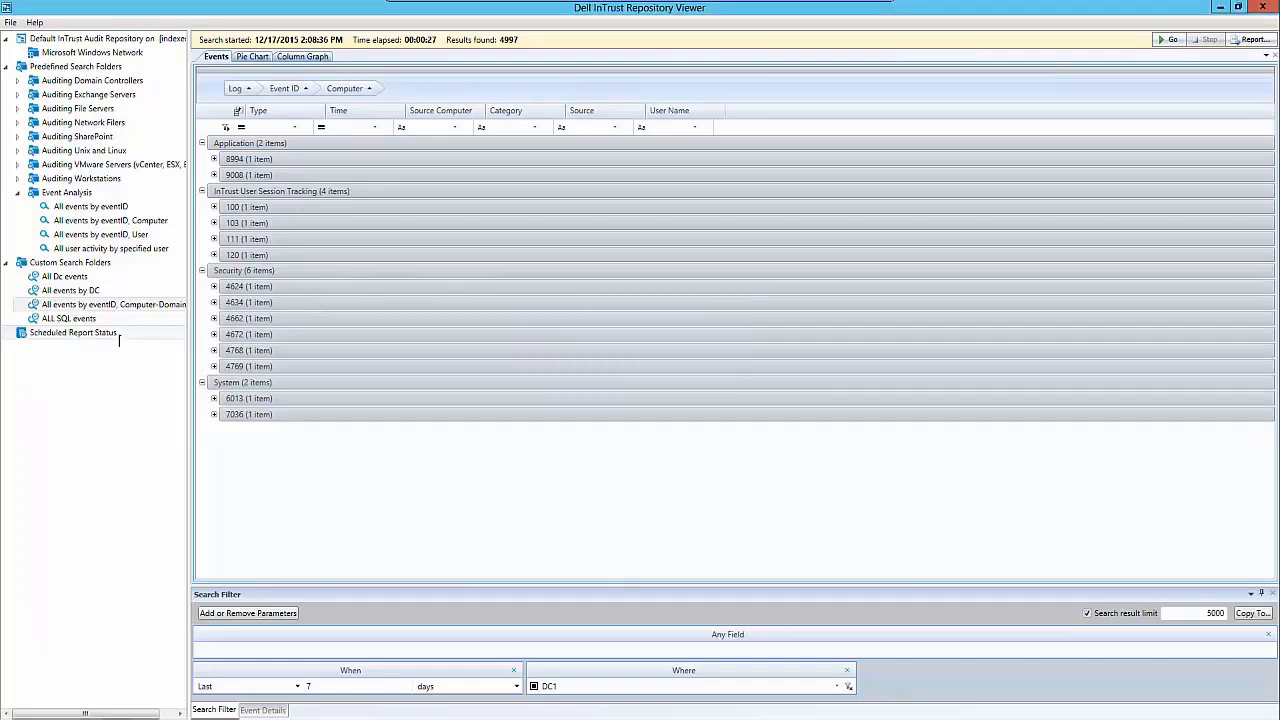
# Check the Scheduled Report Status, examining the failed and running report sessions
pyautogui.click(80, 332)
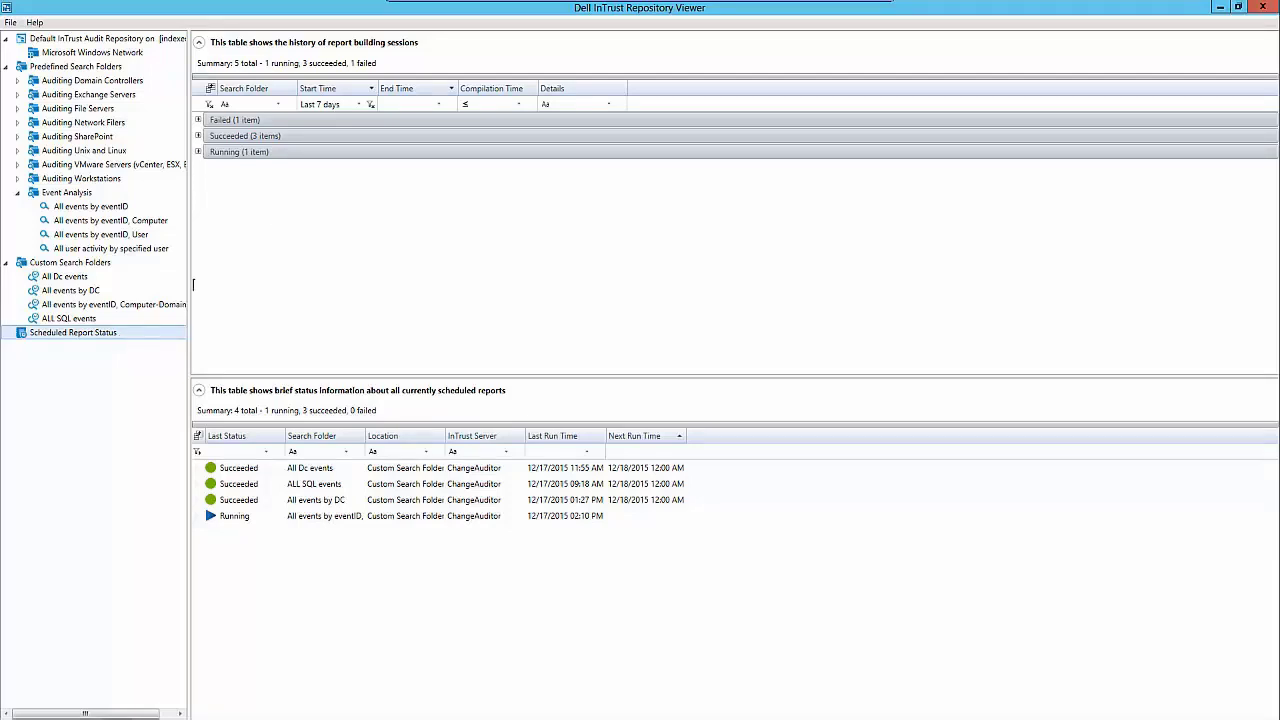
pyautogui.click(198, 121)
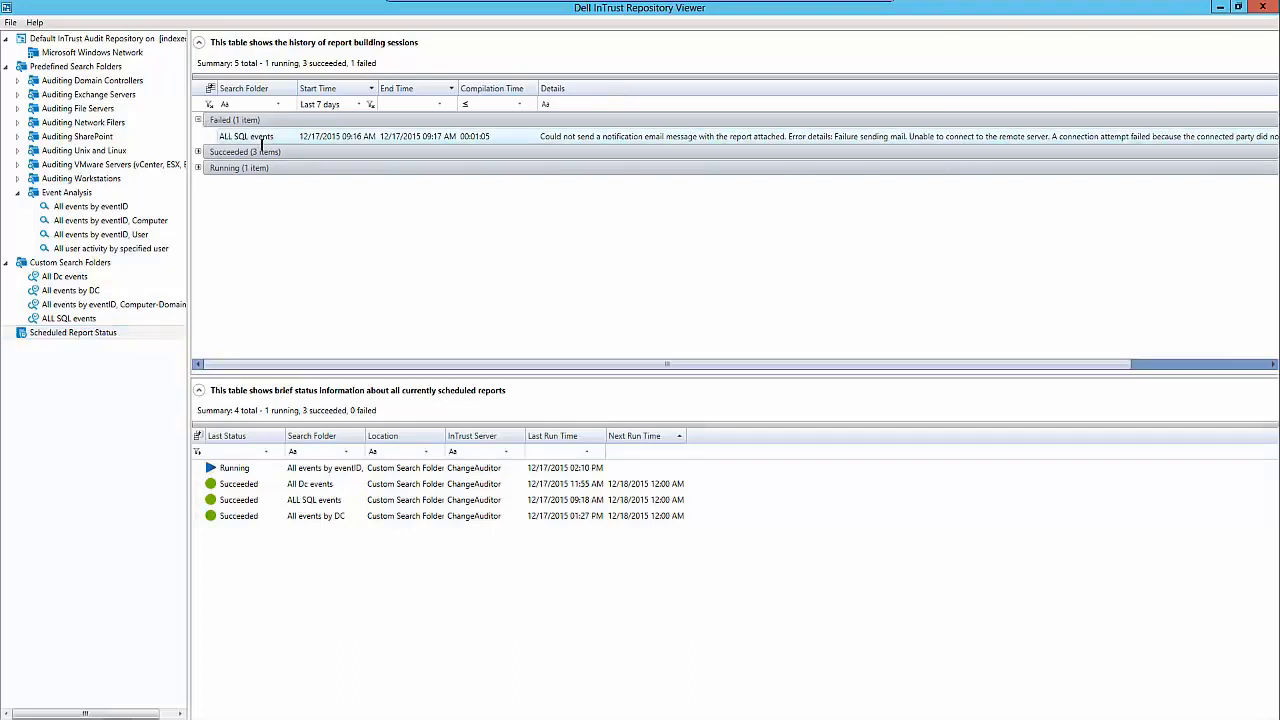
pyautogui.click(199, 170)
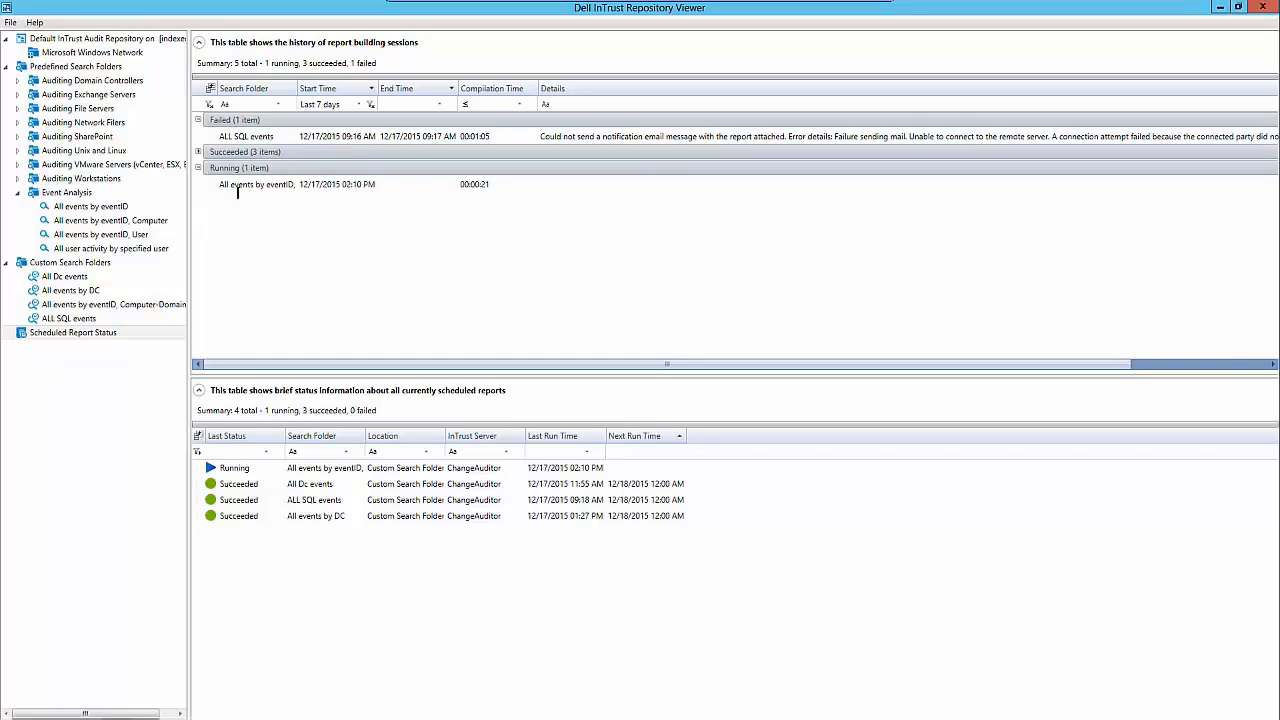
pyautogui.click(238, 190)
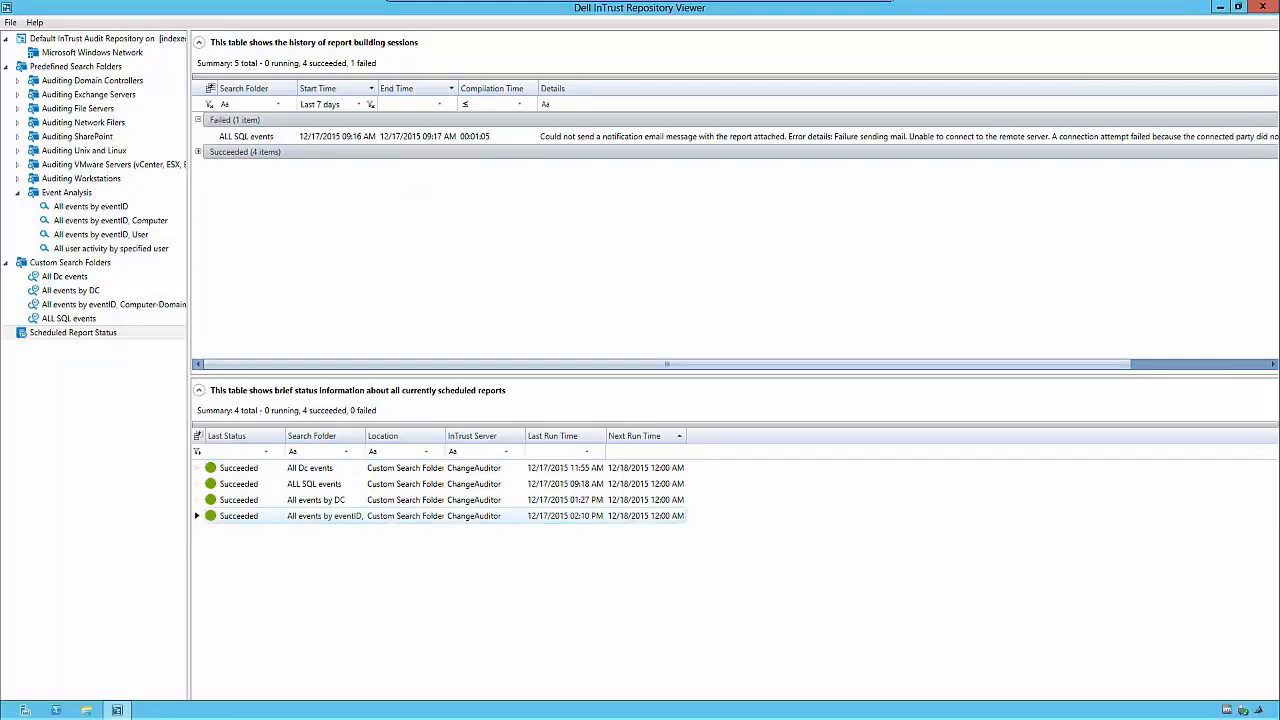
# Switch to File Explorer and open the InTrust_Reports shared folder using the copied path
pyautogui.click(87, 710)
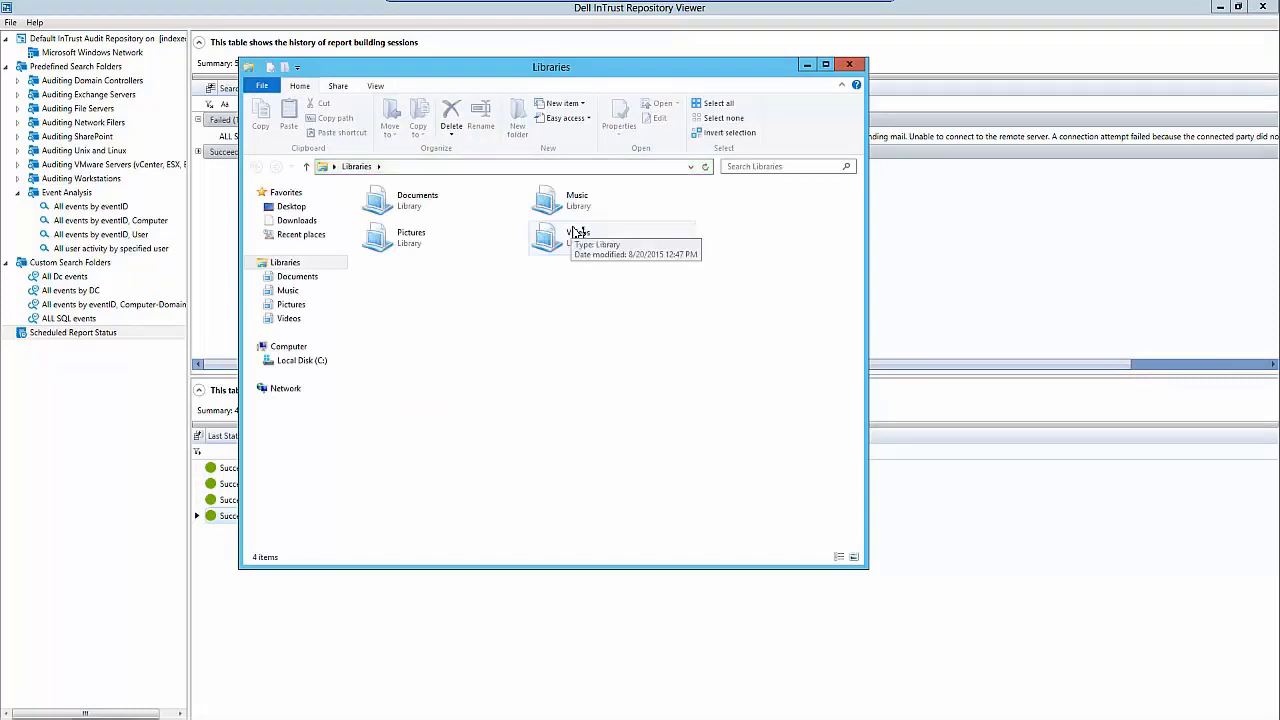
pyautogui.click(512, 173)
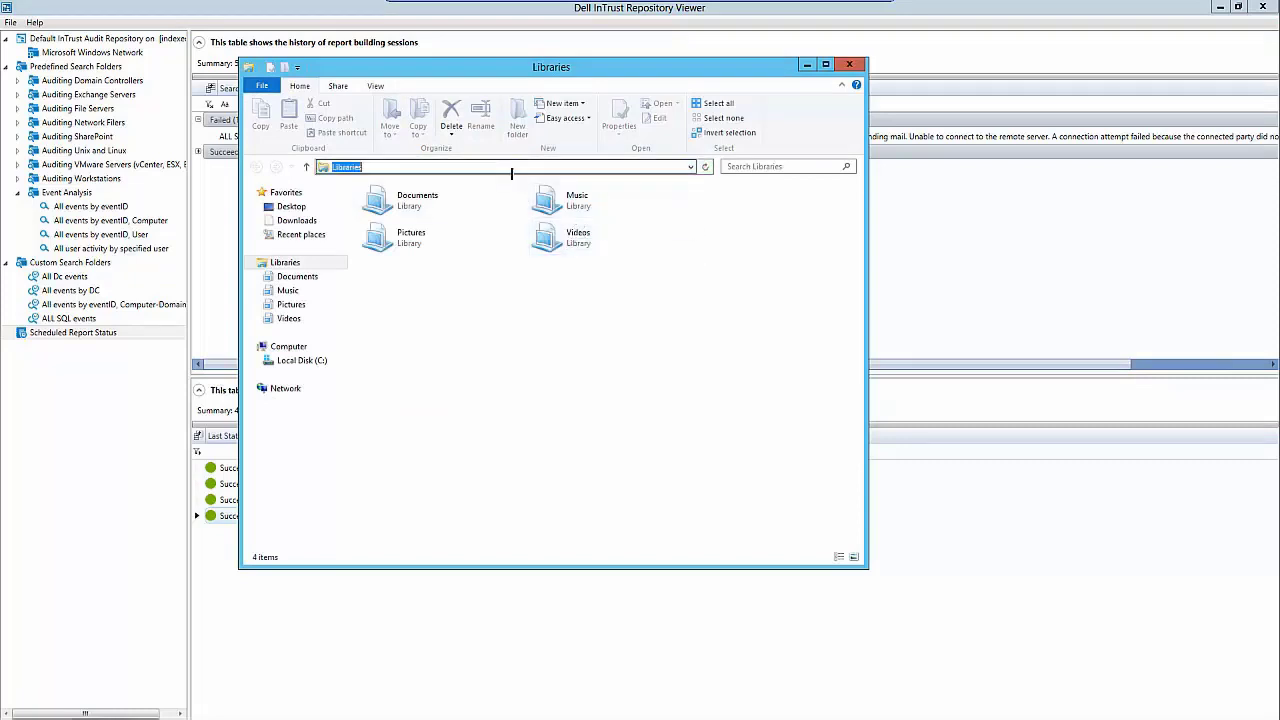
pyautogui.hotkey('ctrl', 'v')
pyautogui.press('Return')
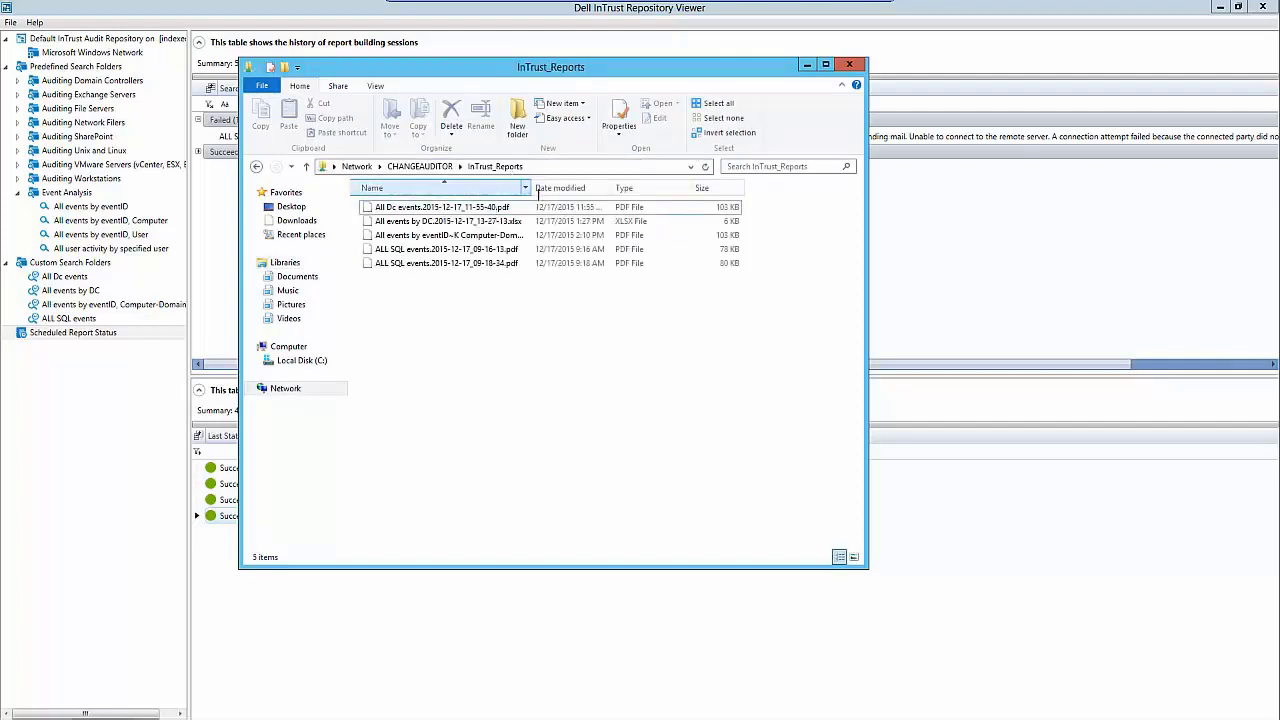
# Widen the Name column to show full file names and select the Computer-Domain report PDF
pyautogui.moveTo(538, 190); pyautogui.dragTo(621, 190)
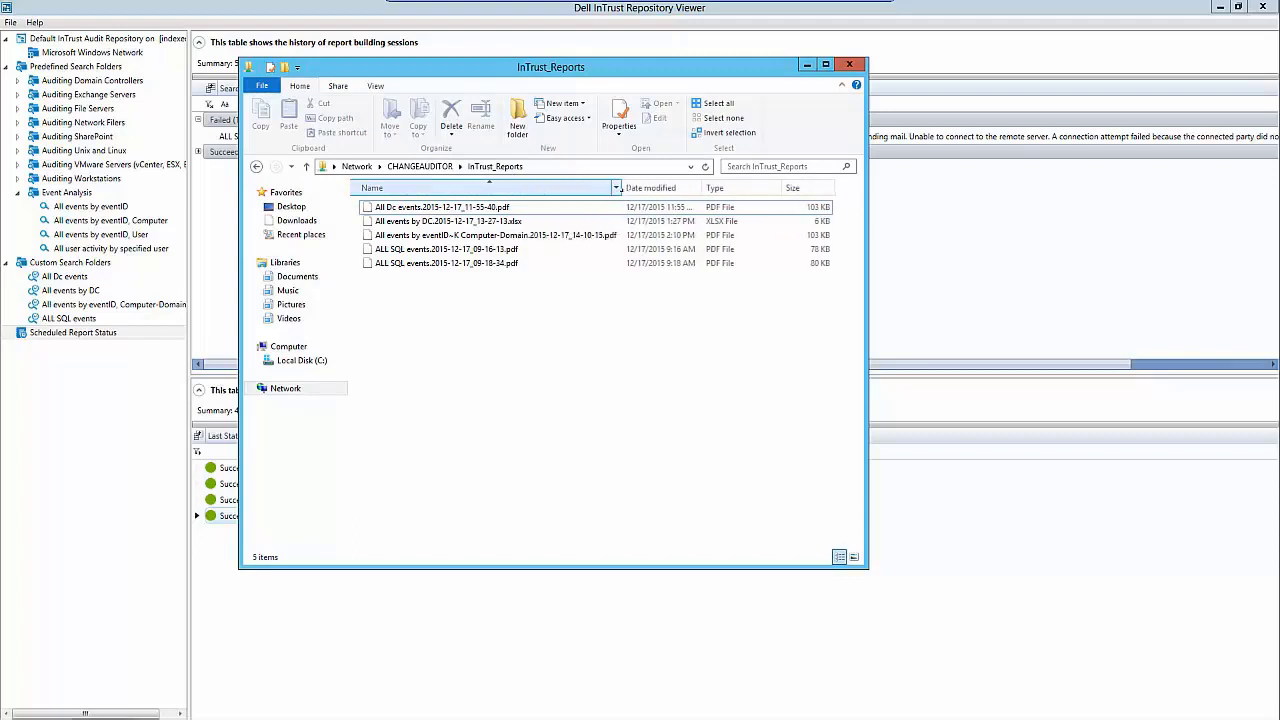
pyautogui.click(526, 240)
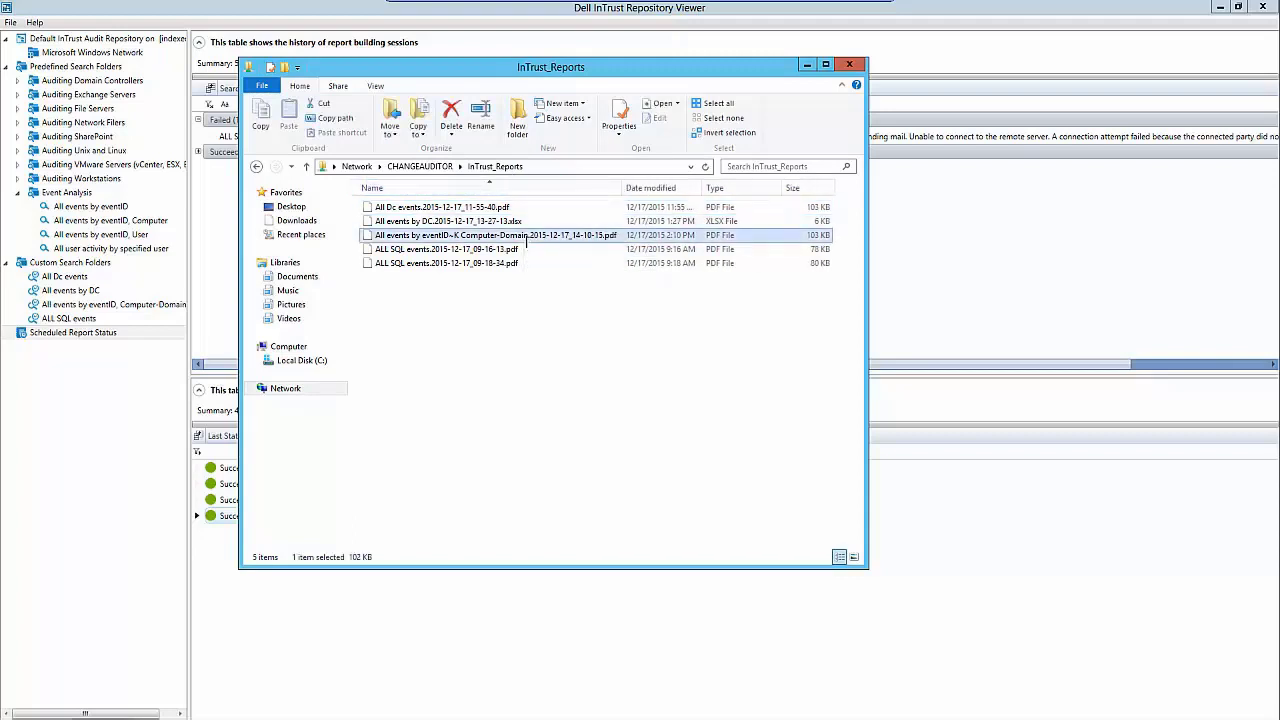